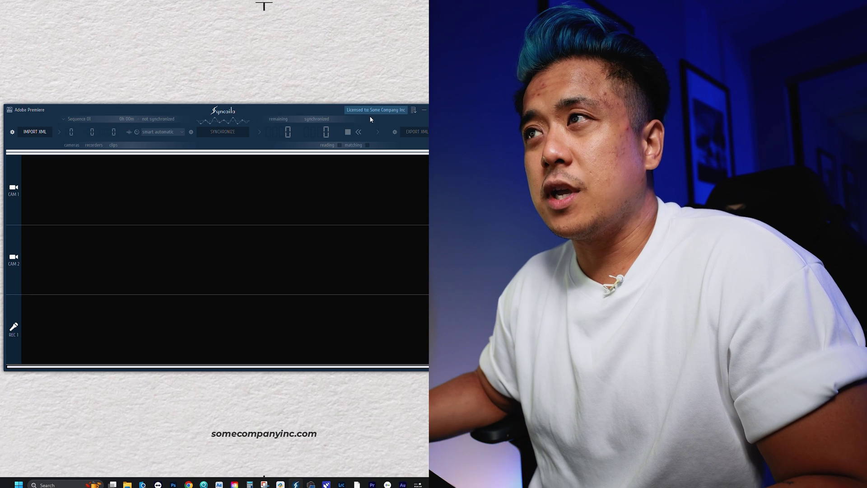
Check the licence details and keep Adobe Premiere as Syncaila's host editor.
{"action": "left_click", "coordinate": [223, 112]}
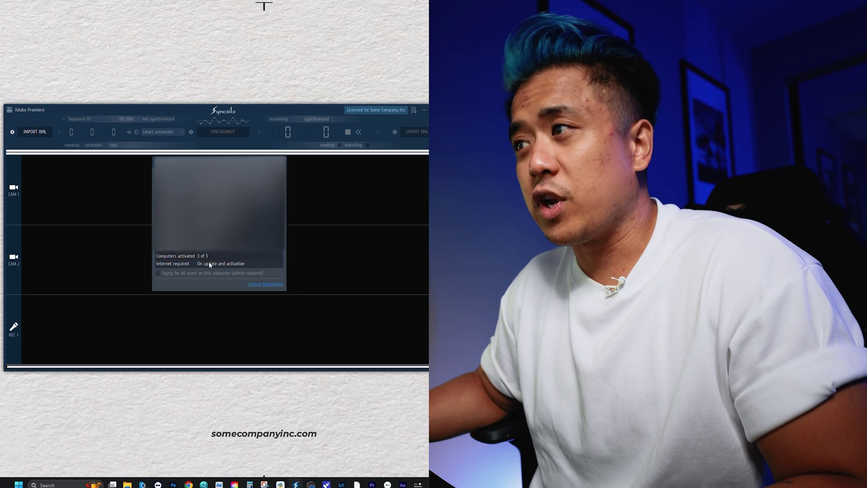
{"action": "left_click", "coordinate": [27, 109]}
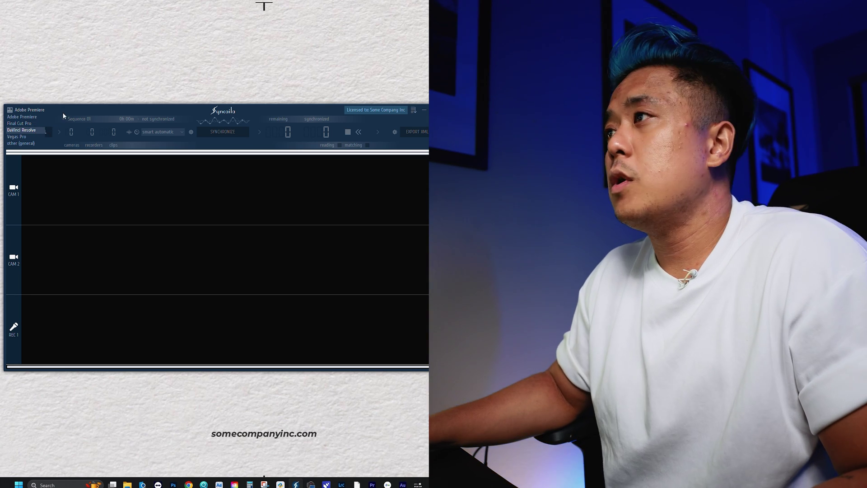
{"action": "left_click", "coordinate": [62, 112]}
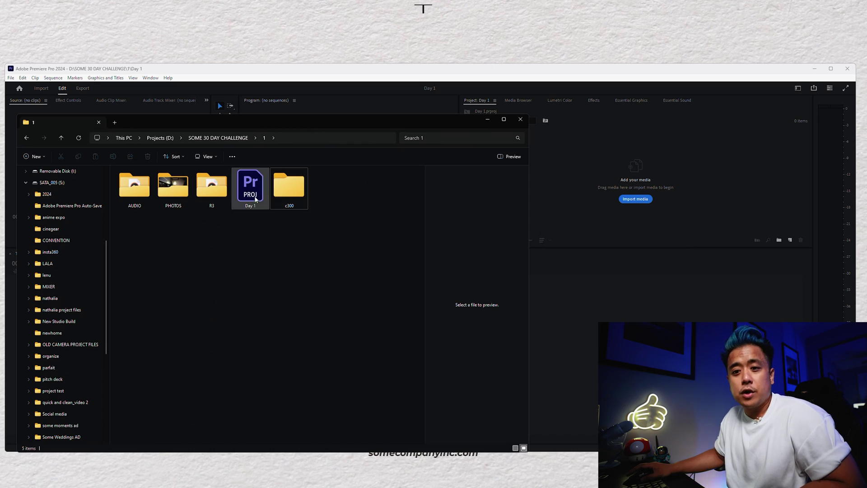
Import the R3 footage folder and place 240910_0101.wav from the AUDIO bin at 00:00 on A2.
{"action": "left_click_drag", "start_coordinate": [212, 186], "coordinate": [319, 337]}
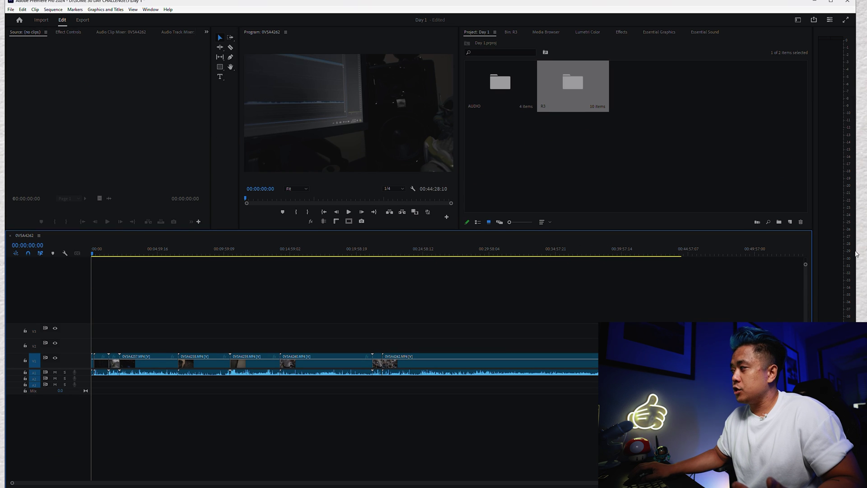
{"action": "left_click", "coordinate": [519, 85]}
{"action": "double_click", "coordinate": [519, 85]}
{"action": "left_click_drag", "start_coordinate": [500, 84], "coordinate": [93, 378]}
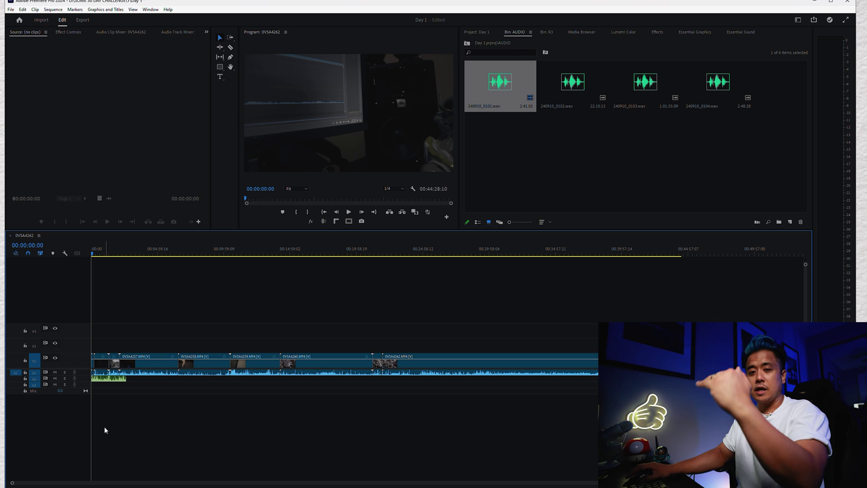
Add several new audio tracks to the sequence through Add Tracks.
{"action": "right_click", "coordinate": [84, 381]}
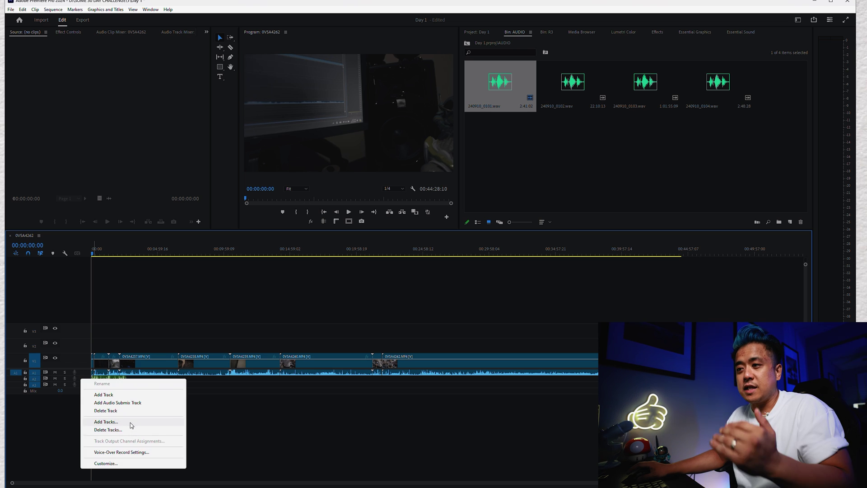
{"action": "left_click", "coordinate": [130, 423]}
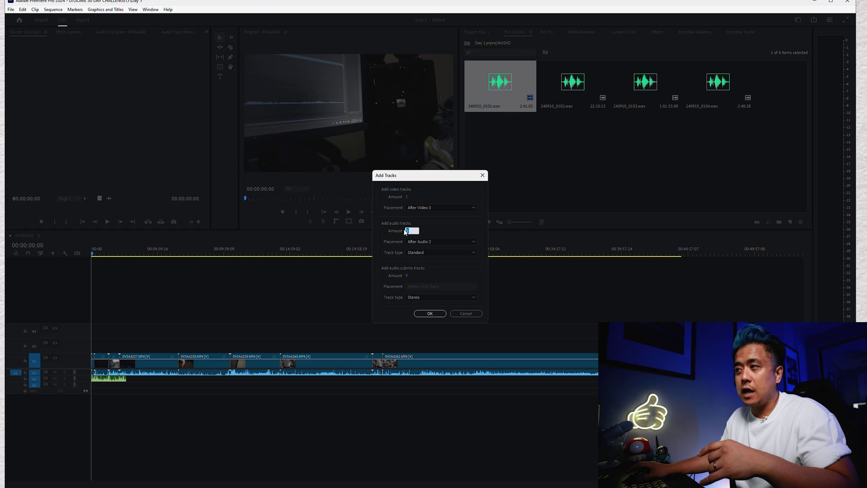
{"action": "key", "text": "Return"}
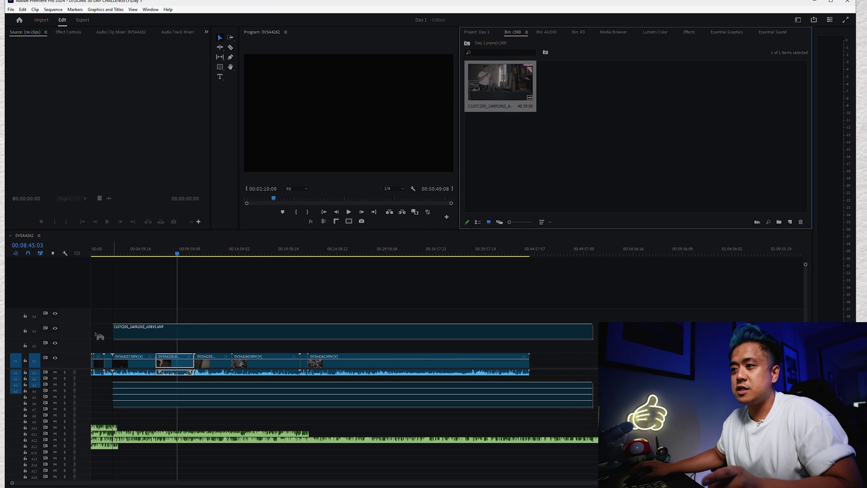
Put the C300 clip on V2, move the recorder audio up four tracks, and park the playhead past all clips.
{"action": "left_click_drag", "start_coordinate": [95, 334], "coordinate": [95, 346]}
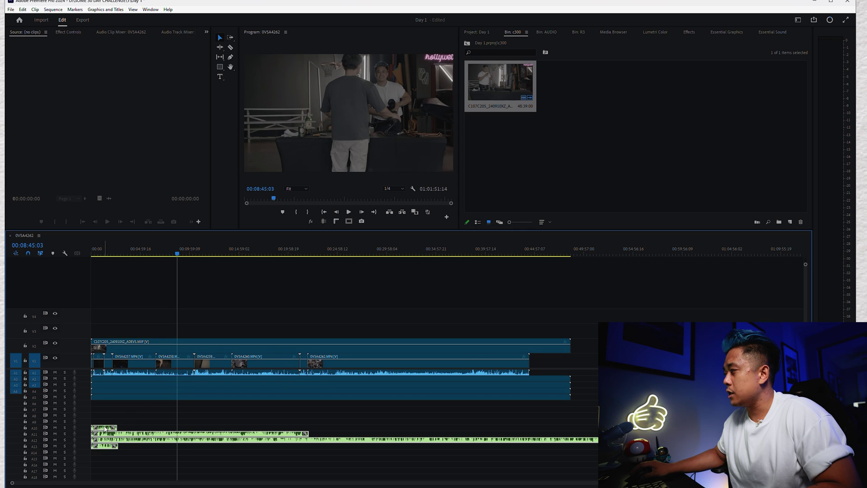
{"action": "left_click_drag", "start_coordinate": [105, 429], "coordinate": [100, 407]}
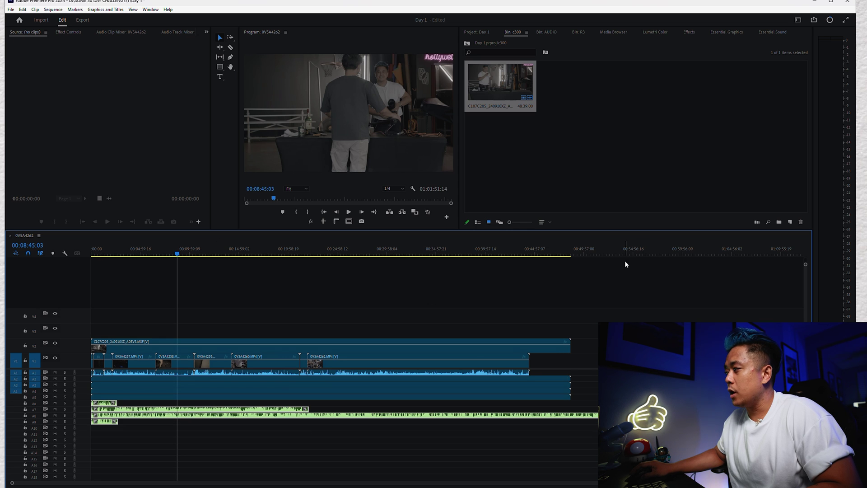
{"action": "left_click", "coordinate": [638, 253]}
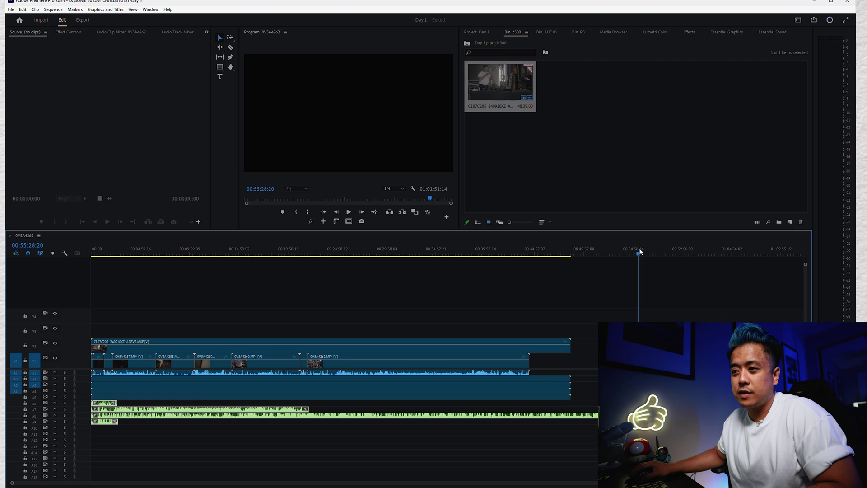
{"action": "left_click", "coordinate": [705, 252]}
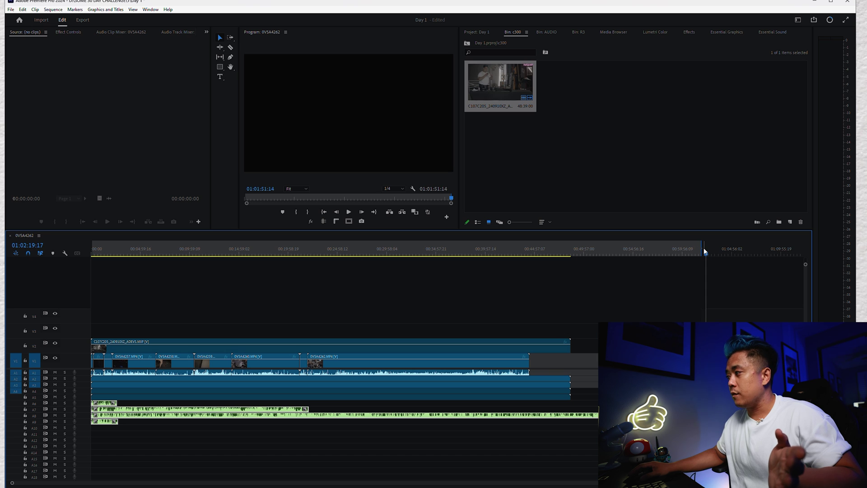
{"action": "left_click", "coordinate": [14, 10]}
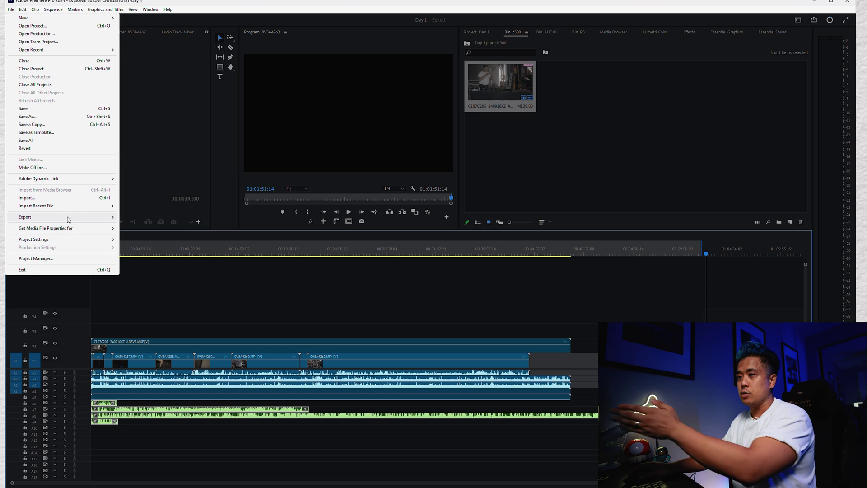
Export the sequence as a Final Cut Pro XML file named 'day 1'.
{"action": "mouse_move", "coordinate": [70, 219]}
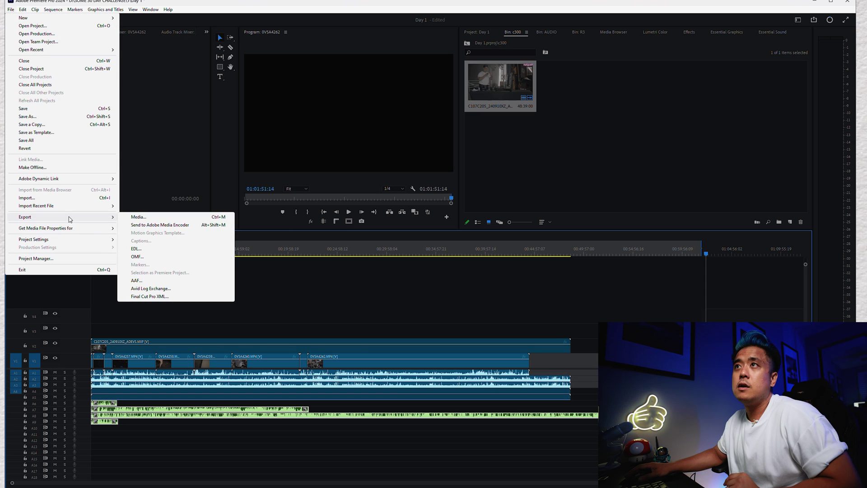
{"action": "left_click", "coordinate": [150, 297]}
{"action": "type", "text": "day 1_u"}
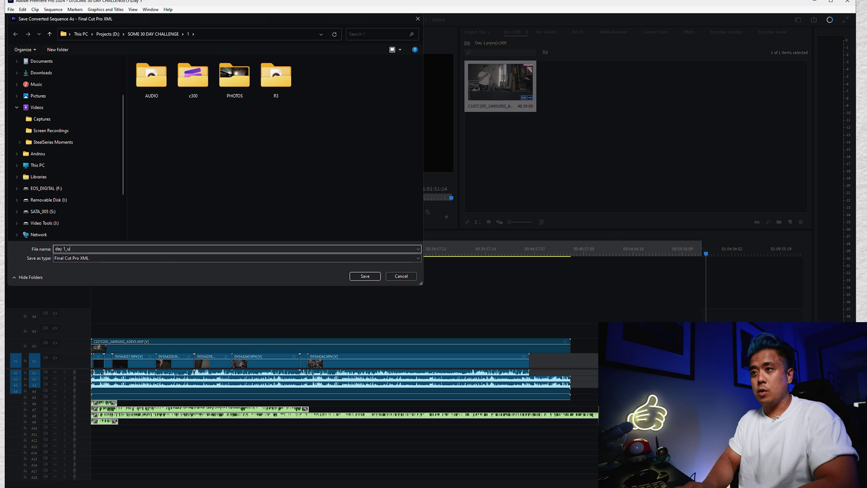
{"action": "key", "text": "Return"}
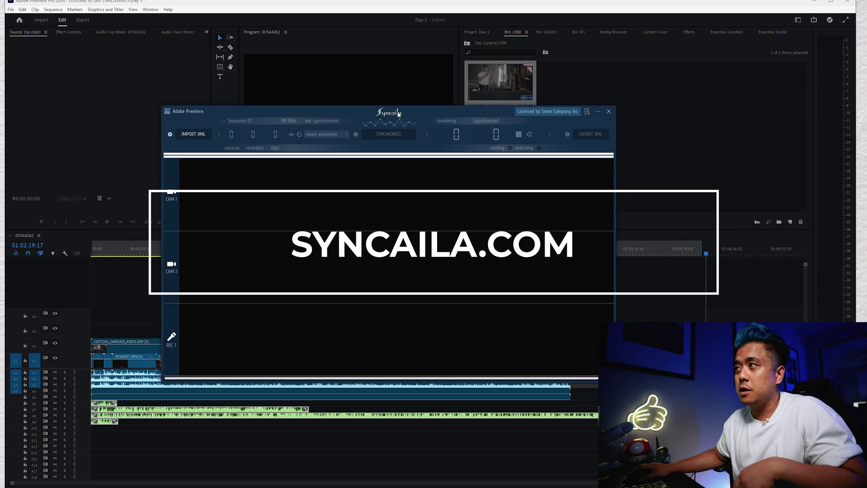
Load the day 1_unsynced XML from the project's 1 folder into Syncaila.
{"action": "left_click", "coordinate": [194, 134]}
{"action": "left_click", "coordinate": [206, 229]}
{"action": "left_click", "coordinate": [447, 167]}
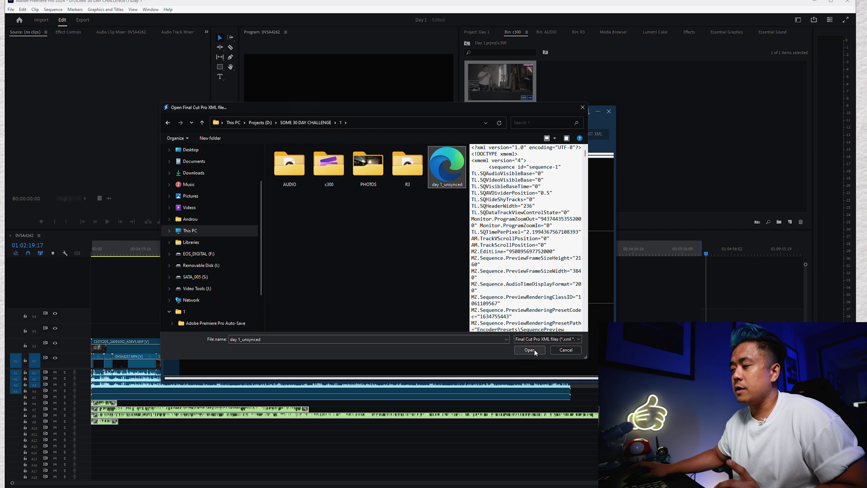
{"action": "left_click", "coordinate": [529, 350]}
{"action": "left_click_drag", "start_coordinate": [427, 110], "coordinate": [390, 94]}
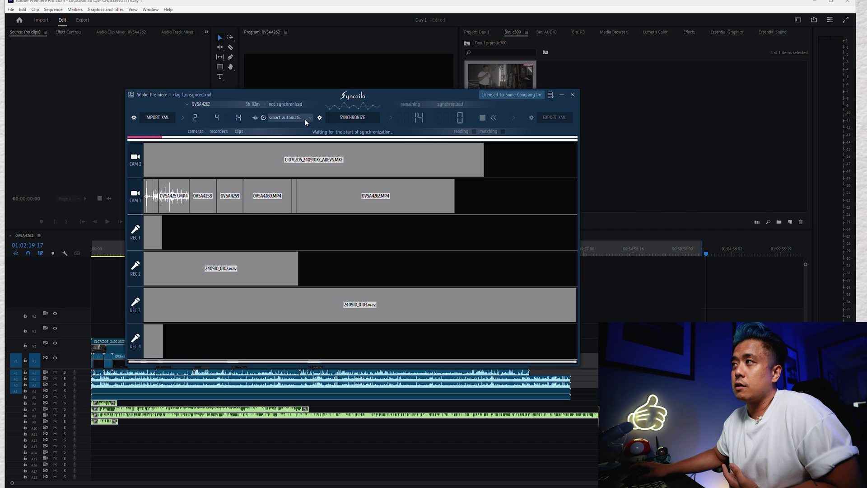
Synchronize the clips and save the result as the 'day 1_unsynced - synced' Final Cut Pro 7 XML.
{"action": "left_click", "coordinate": [358, 118]}
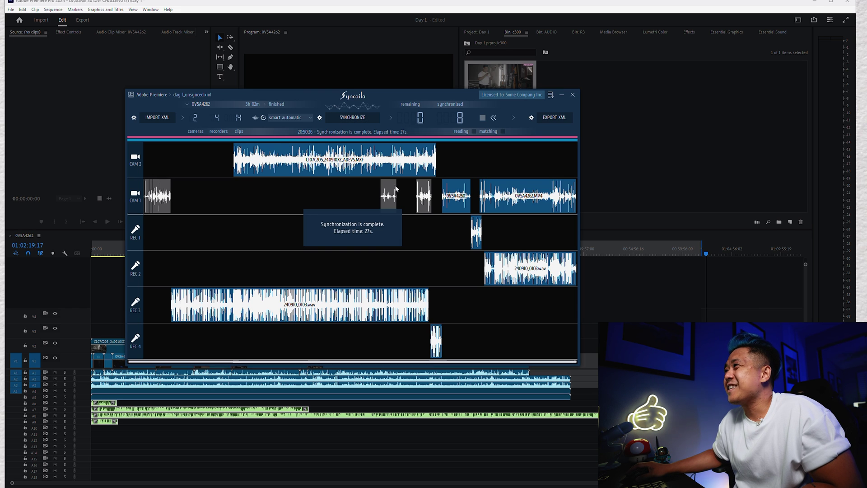
{"action": "left_click", "coordinate": [555, 118]}
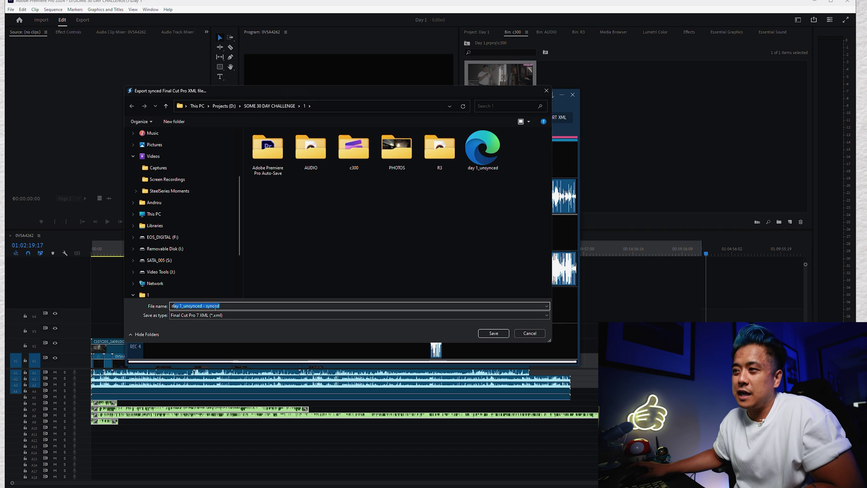
{"action": "left_click", "coordinate": [494, 333]}
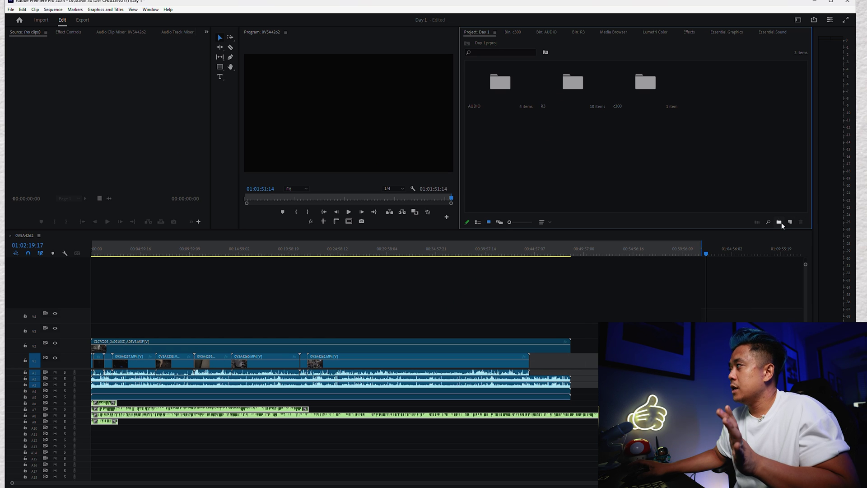
Create a new project bin named 'synced'.
{"action": "left_click", "coordinate": [781, 223]}
{"action": "key", "text": "BackSpace"}
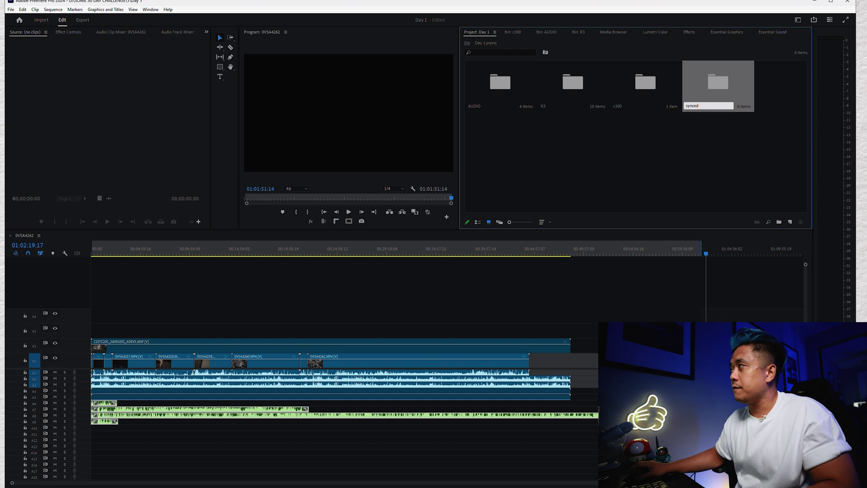
{"action": "left_click", "coordinate": [651, 180]}
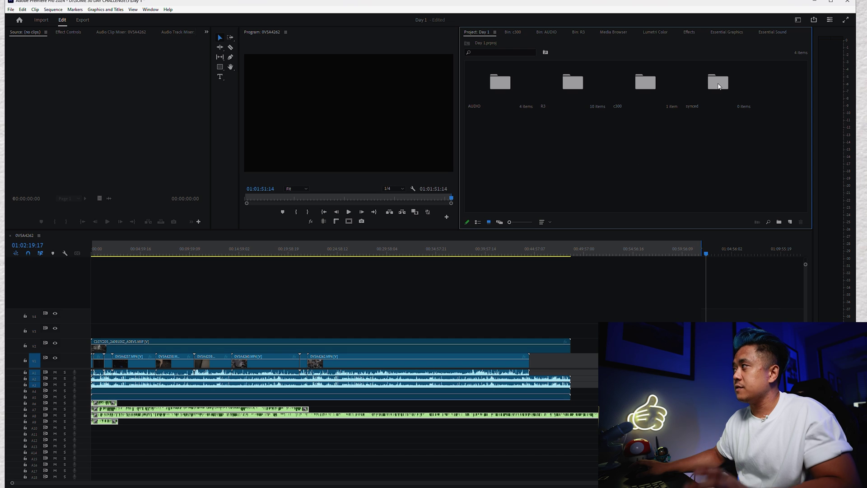
Open the 0V5A4262 - synced sequence, fit it to the timeline and shrink the audio tracks.
{"action": "double_click", "coordinate": [718, 84]}
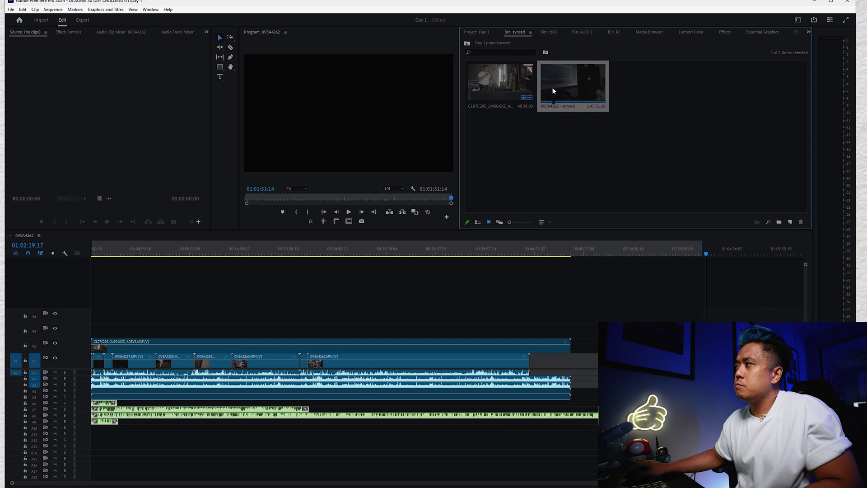
{"action": "double_click", "coordinate": [553, 90]}
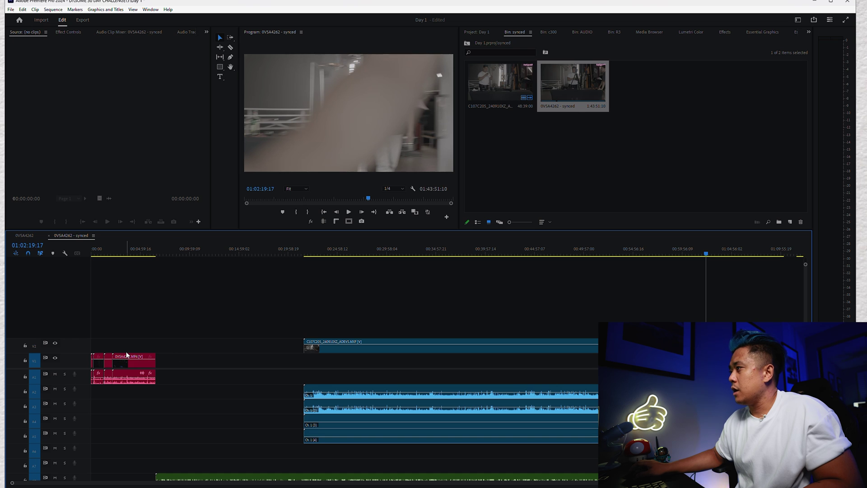
{"action": "scroll", "coordinate": [75, 372], "scroll_direction": "down", "scroll_amount": 3}
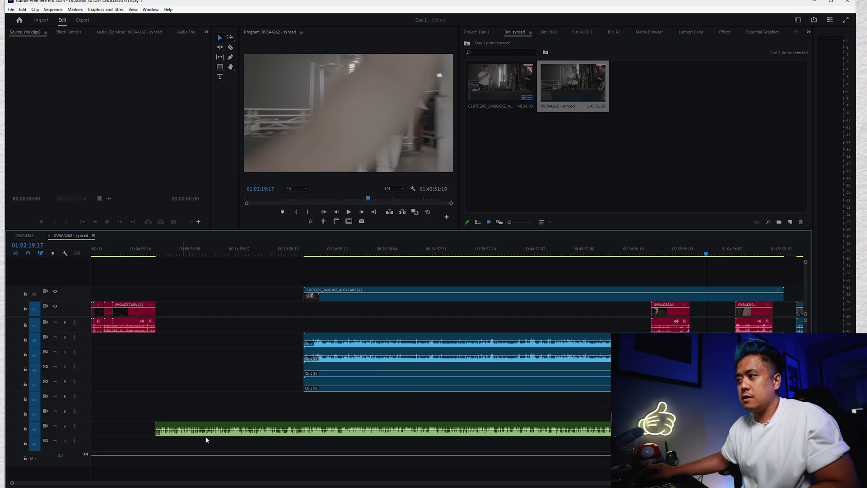
{"action": "key", "text": "backslash"}
{"action": "key", "text": "alt+minus"}
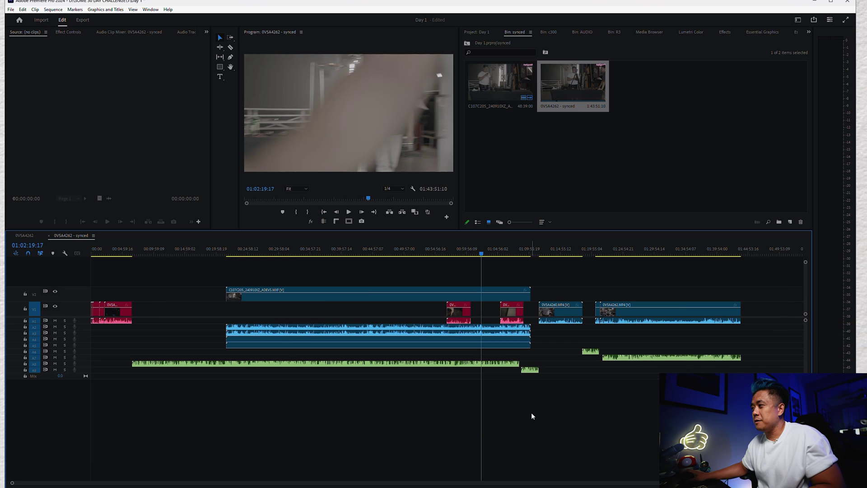
Preview around 00:03:44 and move the short and long green recorder clips onto A6, undoing one misplaced move.
{"action": "left_click", "coordinate": [114, 252]}
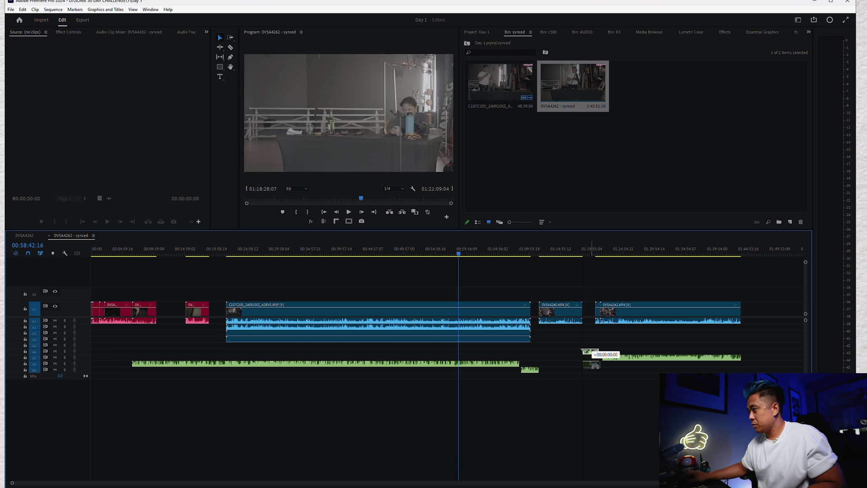
{"action": "left_click_drag", "start_coordinate": [590, 352], "coordinate": [589, 359]}
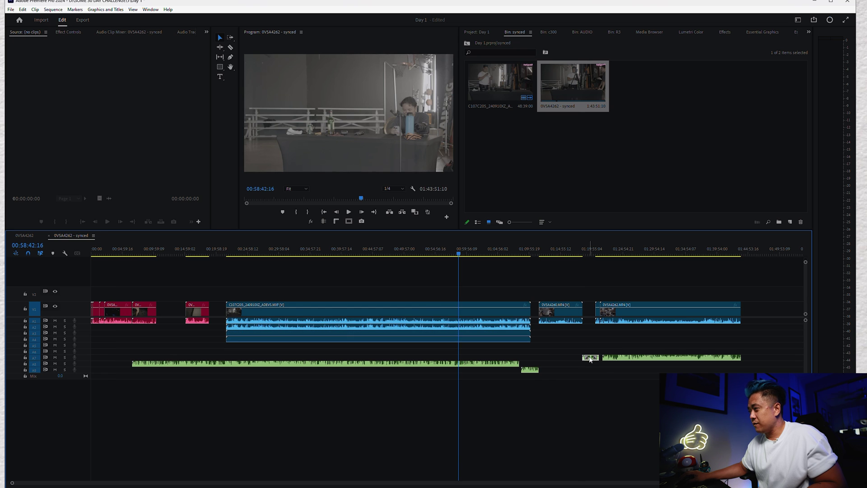
{"action": "left_click", "coordinate": [530, 370]}
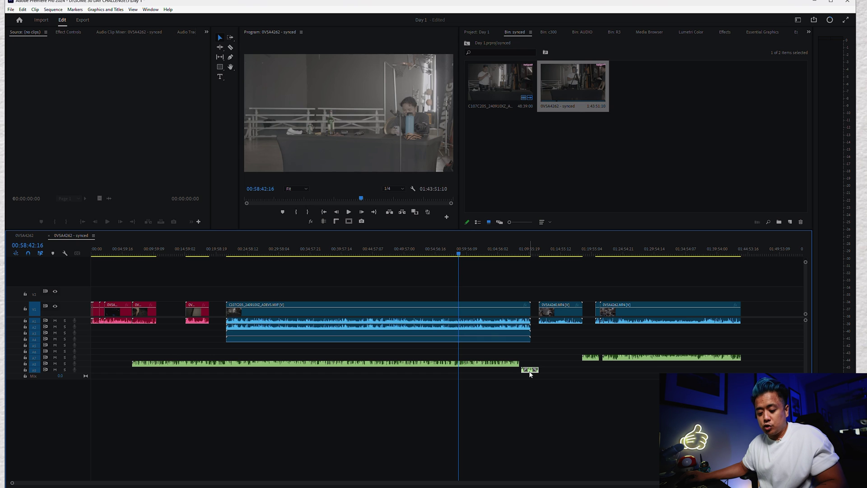
{"action": "left_click_drag", "start_coordinate": [530, 374], "coordinate": [548, 361]}
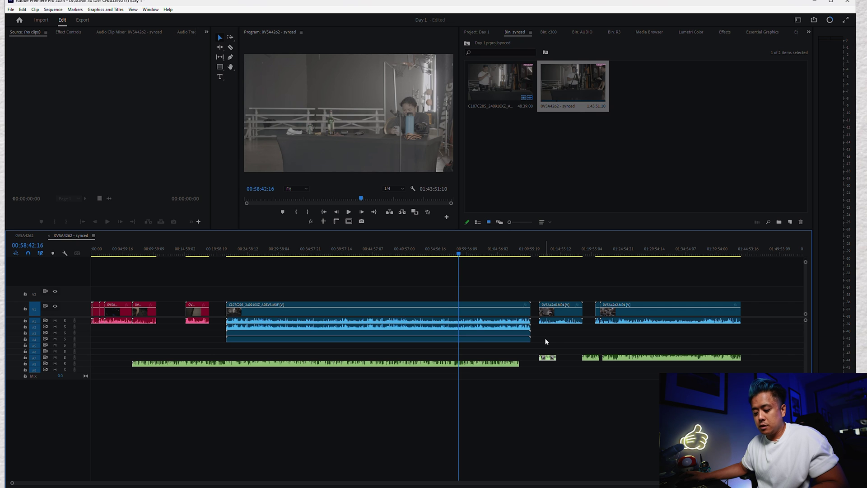
{"action": "key", "text": "ctrl+z"}
{"action": "left_click_drag", "start_coordinate": [458, 364], "coordinate": [460, 345]}
Settle the long recorder clip on A6, then unlink audio from video for all clips.
{"action": "left_click_drag", "start_coordinate": [570, 352], "coordinate": [630, 352]}
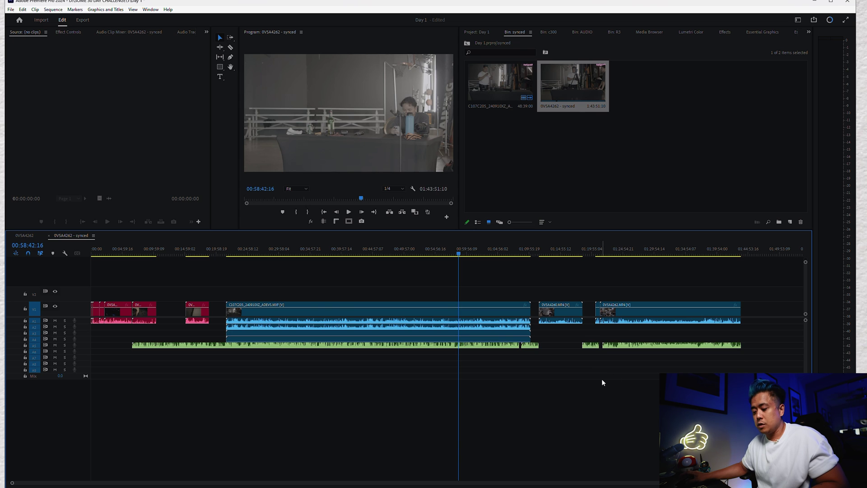
{"action": "key", "text": "ctrl+a"}
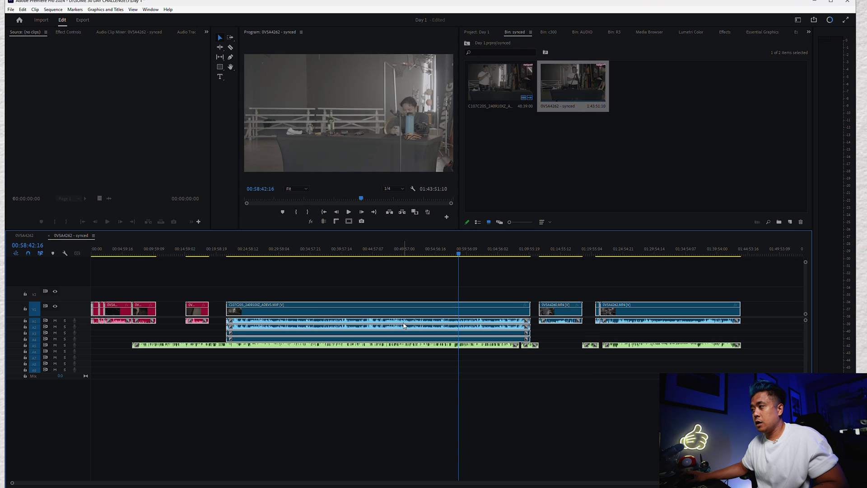
{"action": "right_click", "coordinate": [404, 311]}
{"action": "left_click", "coordinate": [423, 231]}
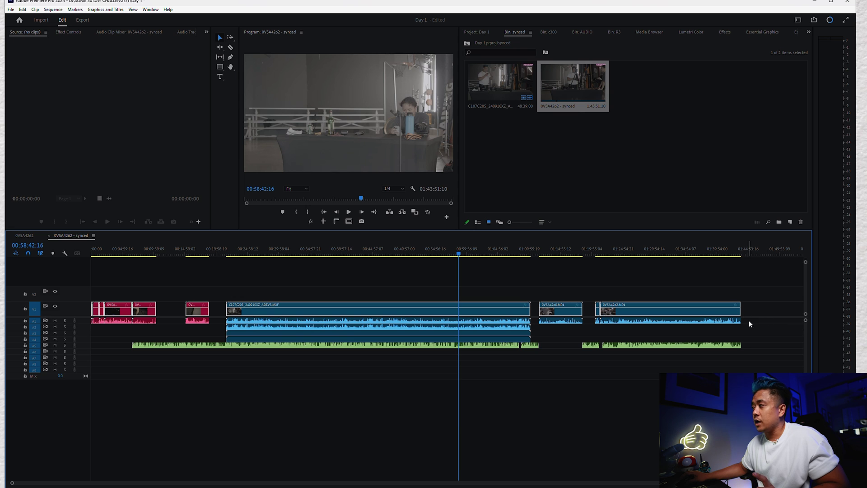
Disable the camera scratch audio, move it to A6–A9, and raise the recorder audio to A2.
{"action": "left_click_drag", "start_coordinate": [756, 320], "coordinate": [256, 330]}
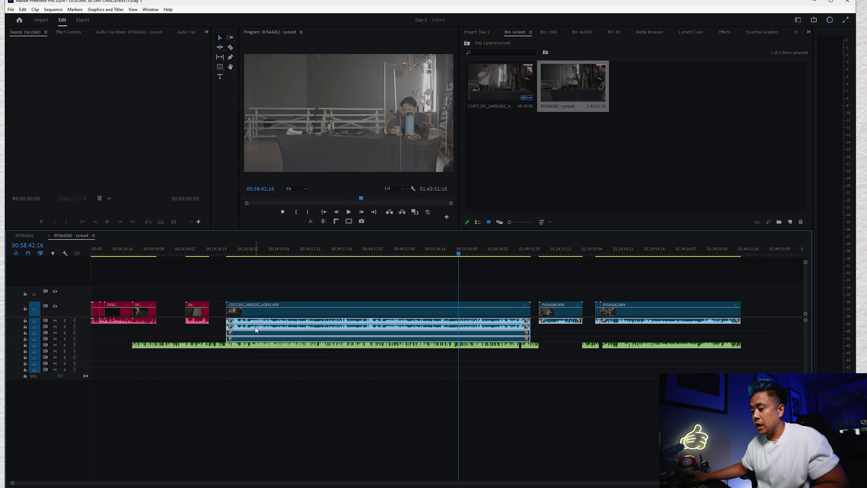
{"action": "key", "text": "shift+e"}
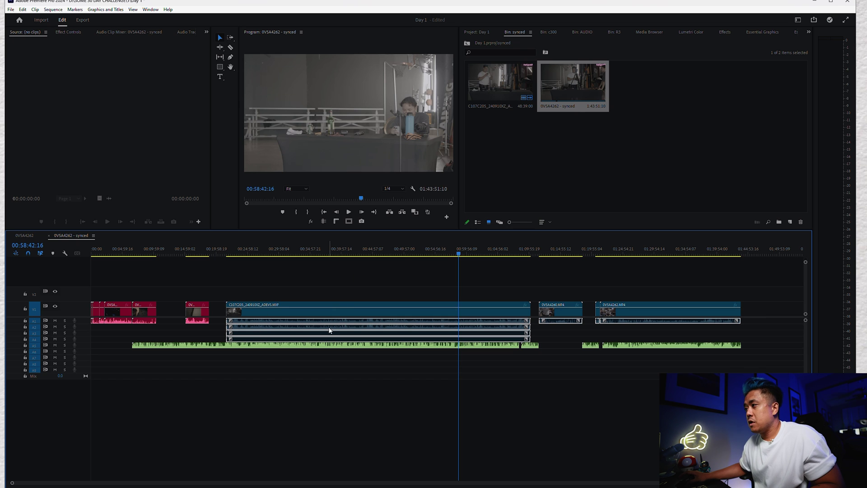
{"action": "left_click_drag", "start_coordinate": [329, 329], "coordinate": [326, 359]}
{"action": "left_click_drag", "start_coordinate": [768, 339], "coordinate": [277, 343]}
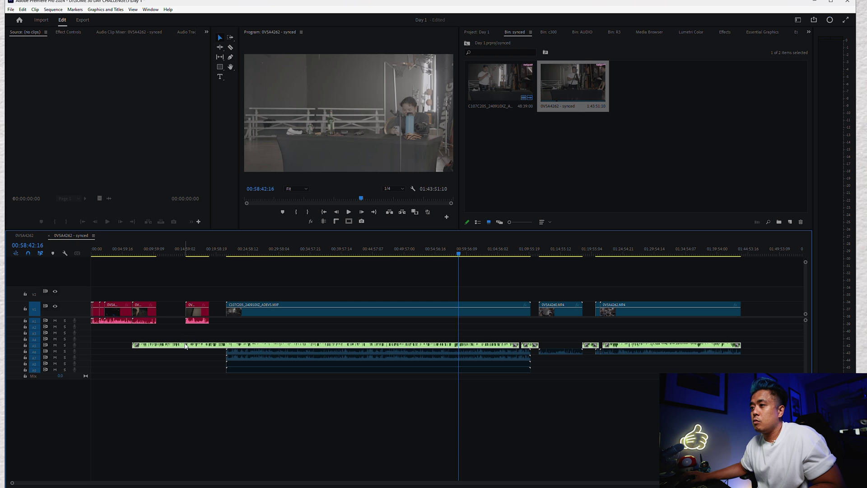
{"action": "left_click_drag", "start_coordinate": [185, 346], "coordinate": [186, 327]}
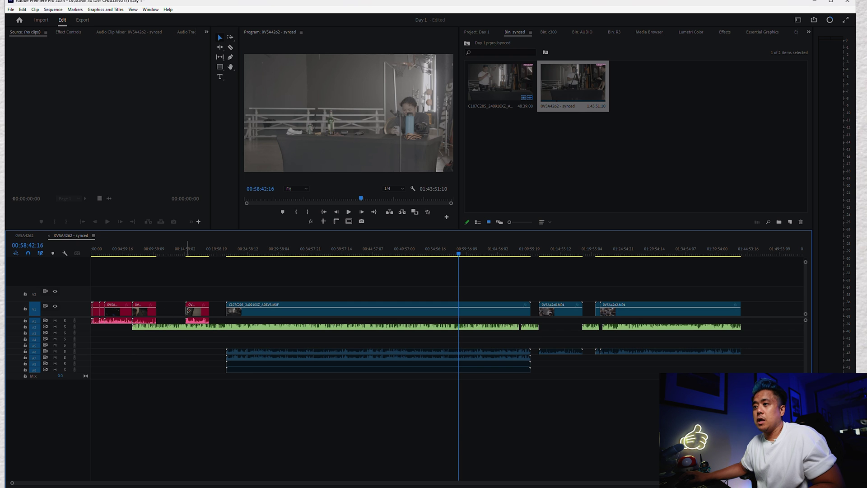